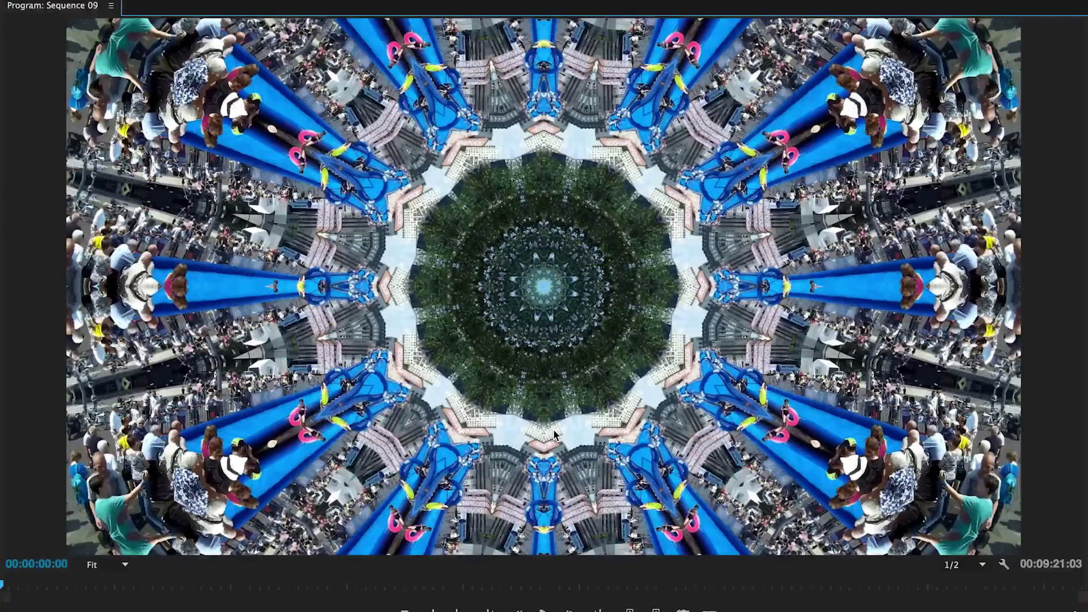
Play Sequence 09 to preview the mirrored kaleidoscope look on the water-slide footage.
{"action": "key", "text": "space"}
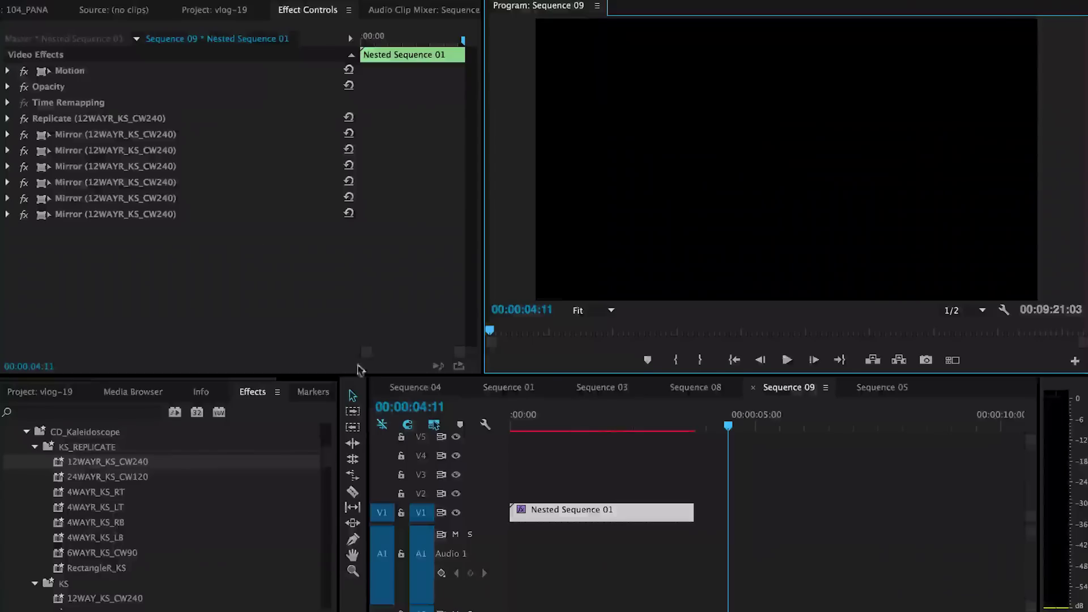
Select Nested Sequence 01 and undo its kaleidoscope effects to show the plain footage.
{"action": "left_click", "coordinate": [548, 512]}
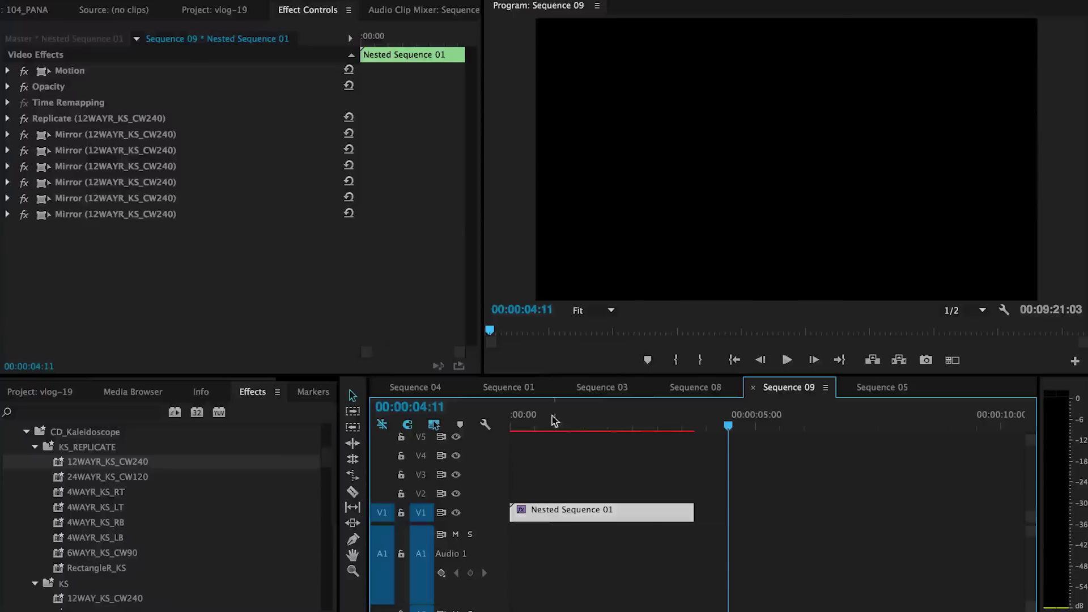
{"action": "left_click_drag", "start_coordinate": [554, 419], "coordinate": [593, 425]}
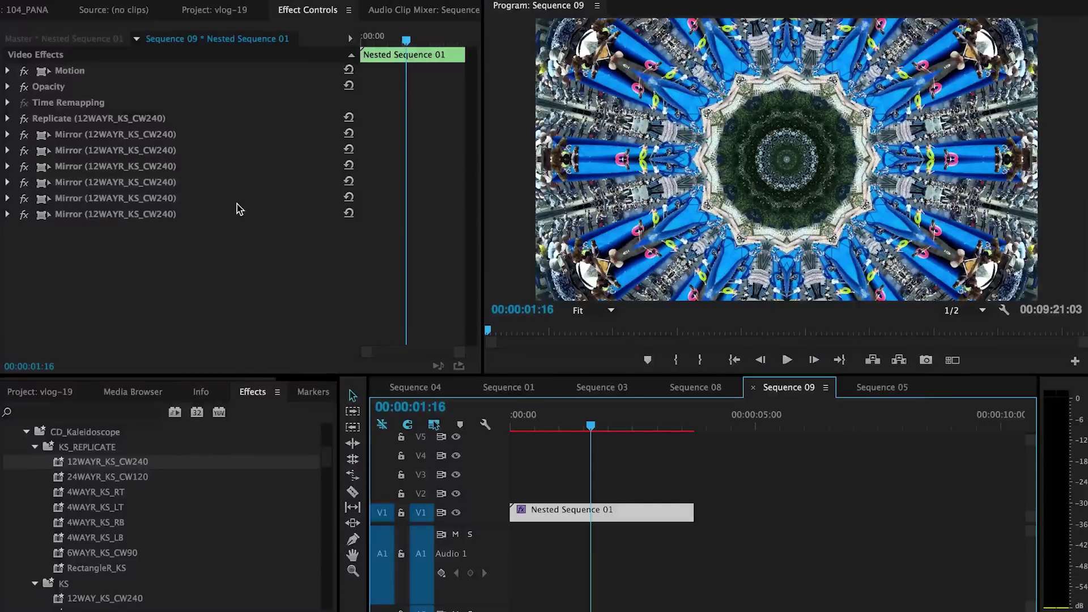
{"action": "scroll", "coordinate": [150, 479], "scroll_direction": "down", "scroll_amount": 3}
{"action": "scroll", "coordinate": [170, 504], "scroll_direction": "down", "scroll_amount": 3}
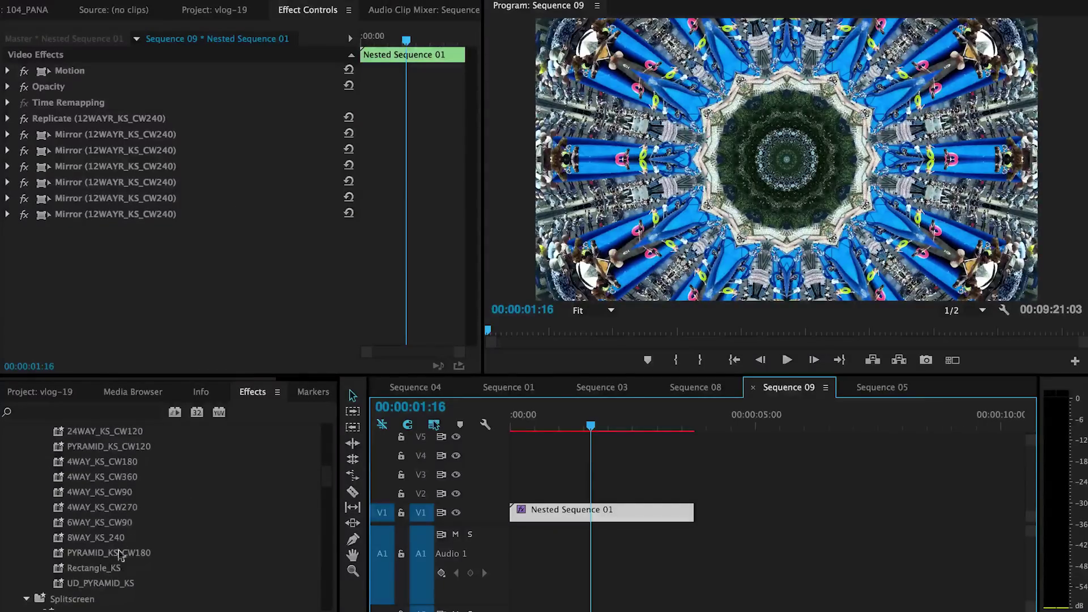
{"action": "scroll", "coordinate": [113, 558], "scroll_direction": "up", "scroll_amount": 3}
{"action": "scroll", "coordinate": [136, 547], "scroll_direction": "up", "scroll_amount": 2}
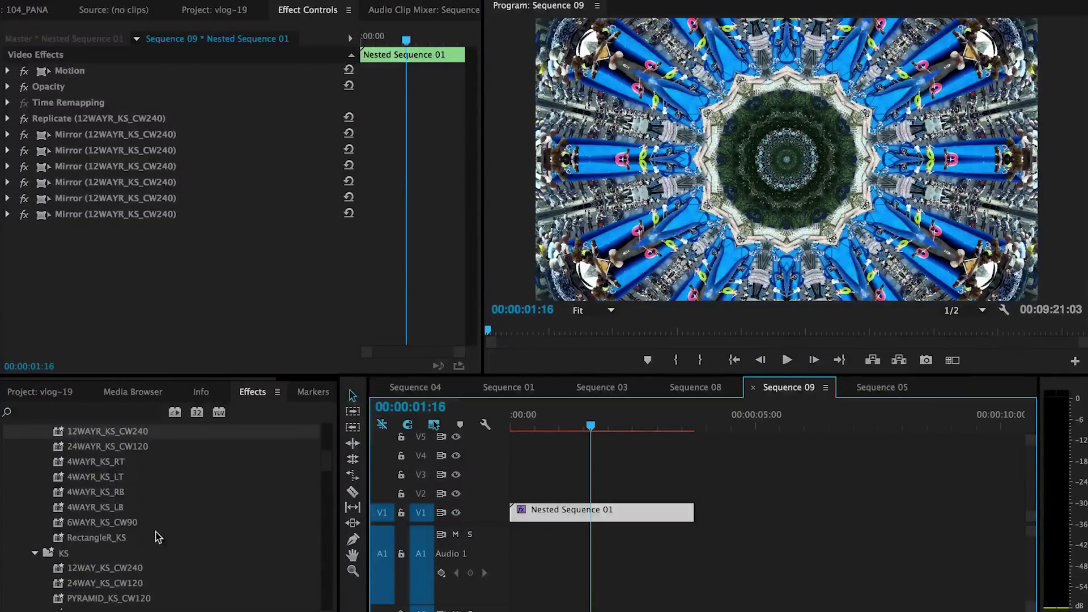
{"action": "key", "text": "ctrl+z"}
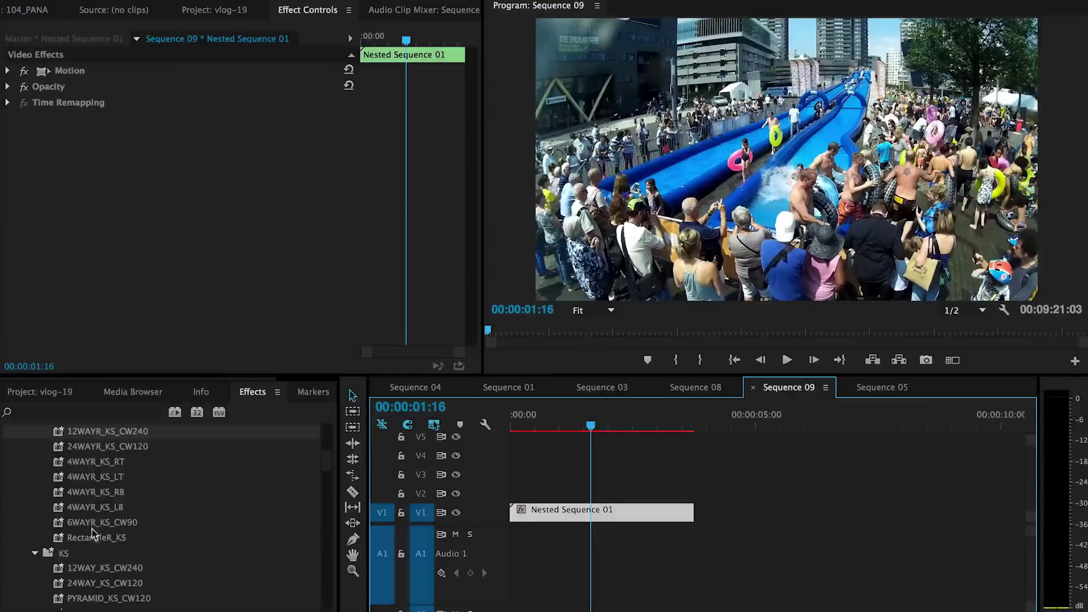
Try the RectangleR_KS and 4WAYR_KS_RB presets on the nested clip, undoing each.
{"action": "left_click", "coordinate": [104, 540]}
{"action": "left_click_drag", "start_coordinate": [104, 540], "coordinate": [538, 519]}
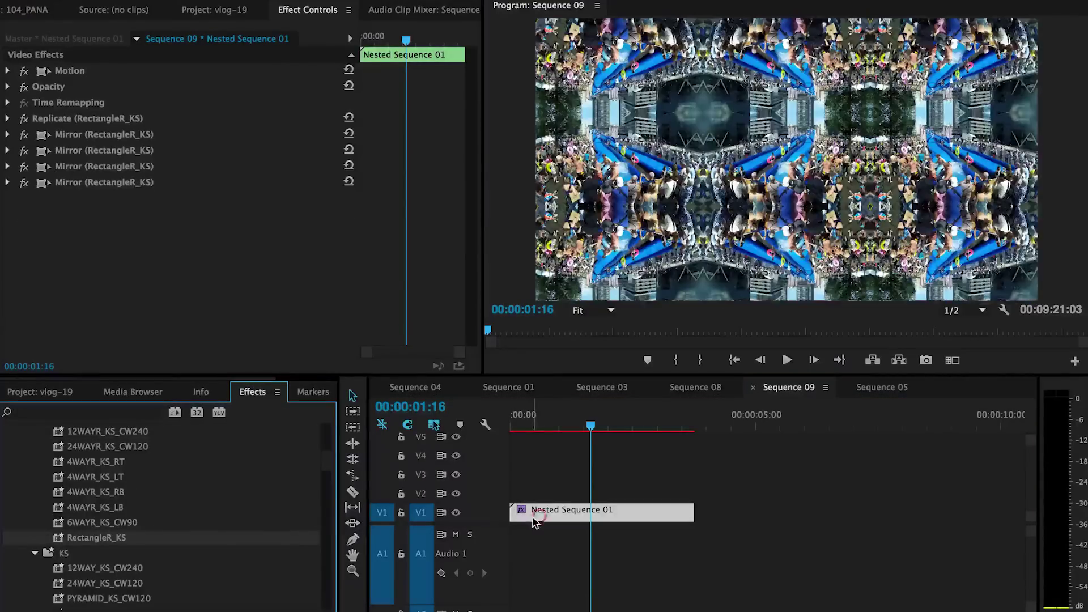
{"action": "key", "text": "ctrl+z"}
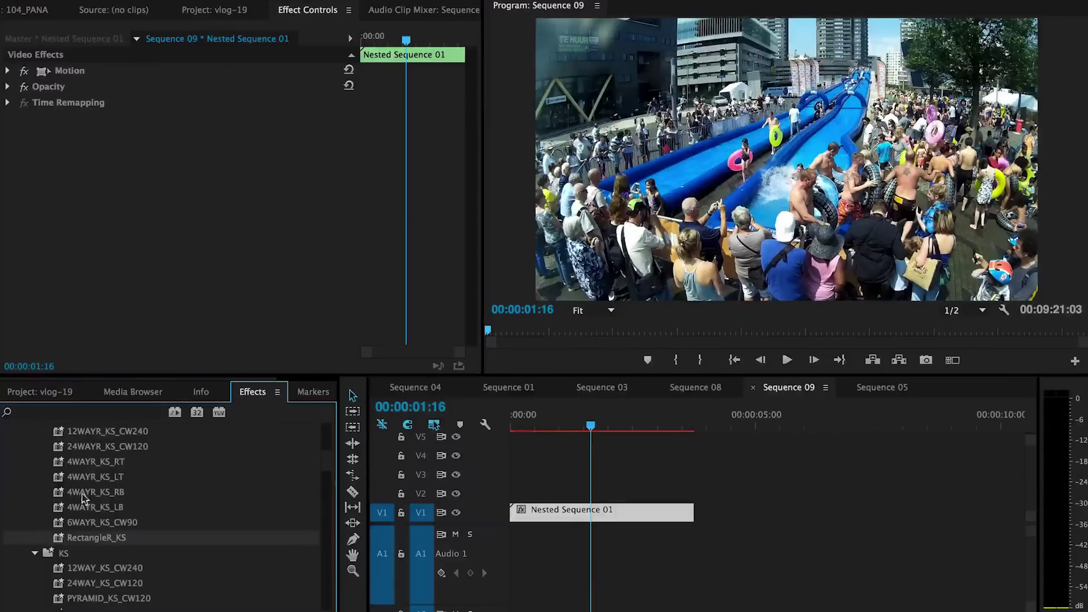
{"action": "left_click_drag", "start_coordinate": [96, 492], "coordinate": [590, 513]}
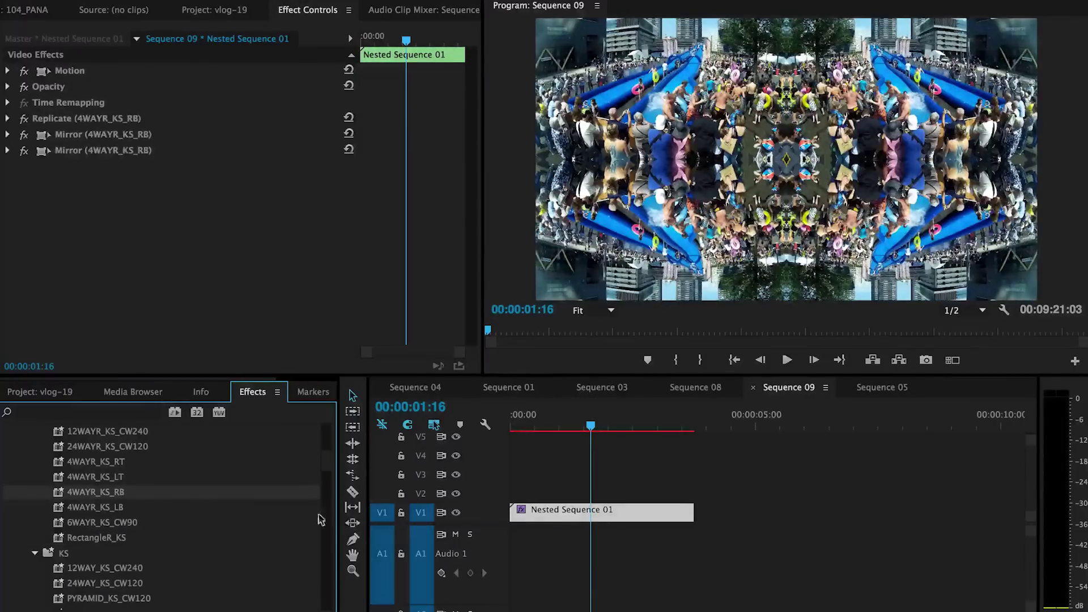
{"action": "key", "text": "ctrl+z"}
Try the 6WAY_KS_CW90, PYRAMID_KS_CW180 and UD_PYRAMID_KS presets on the clip, undoing each.
{"action": "scroll", "coordinate": [253, 519], "scroll_direction": "down", "scroll_amount": 1}
{"action": "scroll", "coordinate": [254, 519], "scroll_direction": "down", "scroll_amount": 3}
{"action": "left_click_drag", "start_coordinate": [113, 492], "coordinate": [598, 520]}
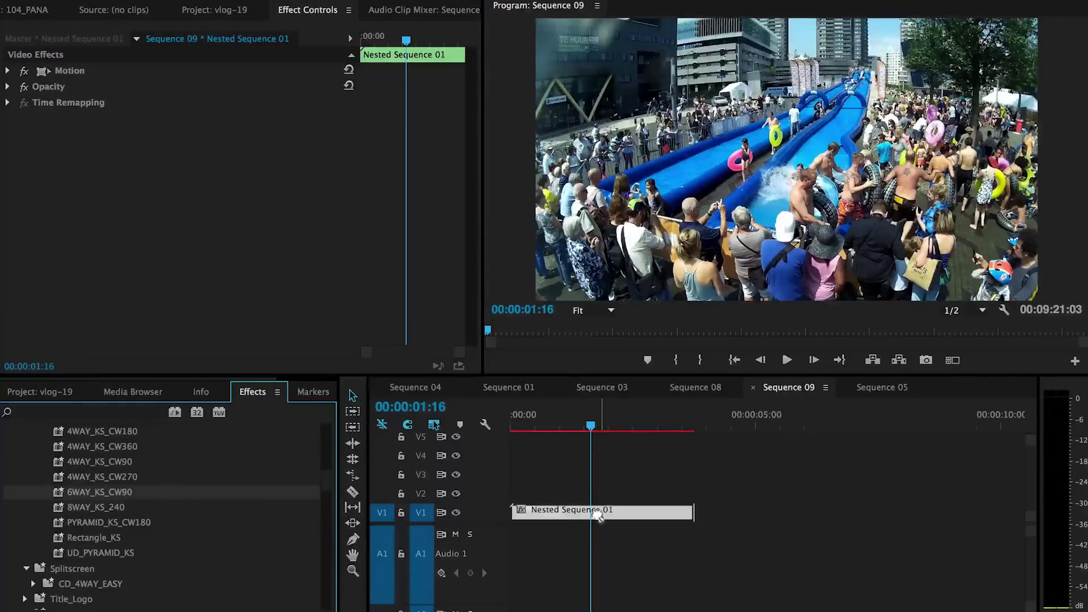
{"action": "key", "text": "ctrl+z"}
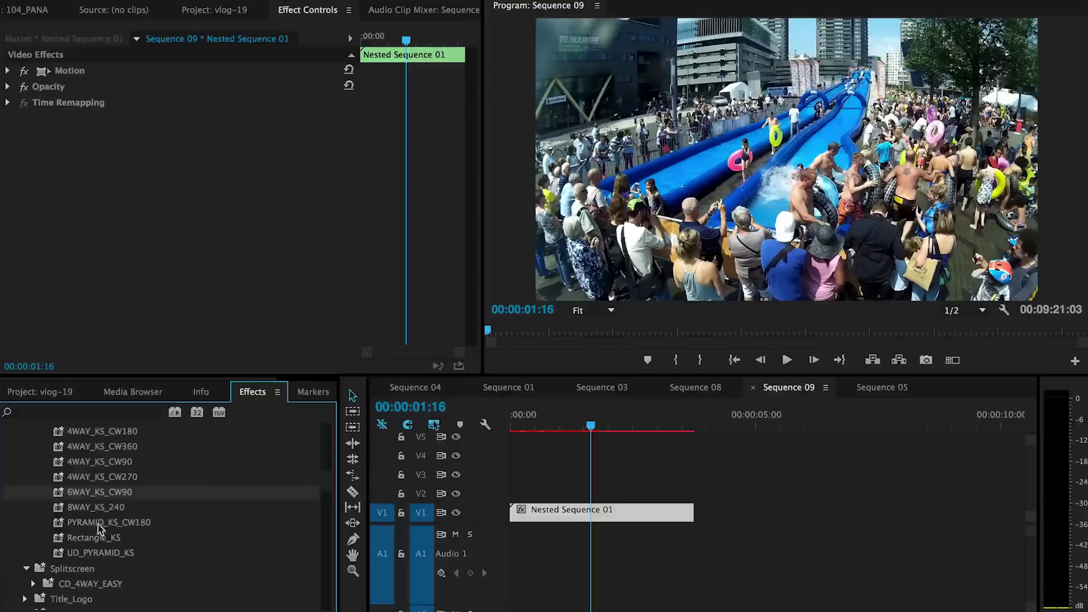
{"action": "mouse_move", "coordinate": [99, 522]}
{"action": "left_mouse_down"}
{"action": "mouse_move", "coordinate": [530, 503]}
{"action": "mouse_move", "coordinate": [564, 512]}
{"action": "left_mouse_up"}
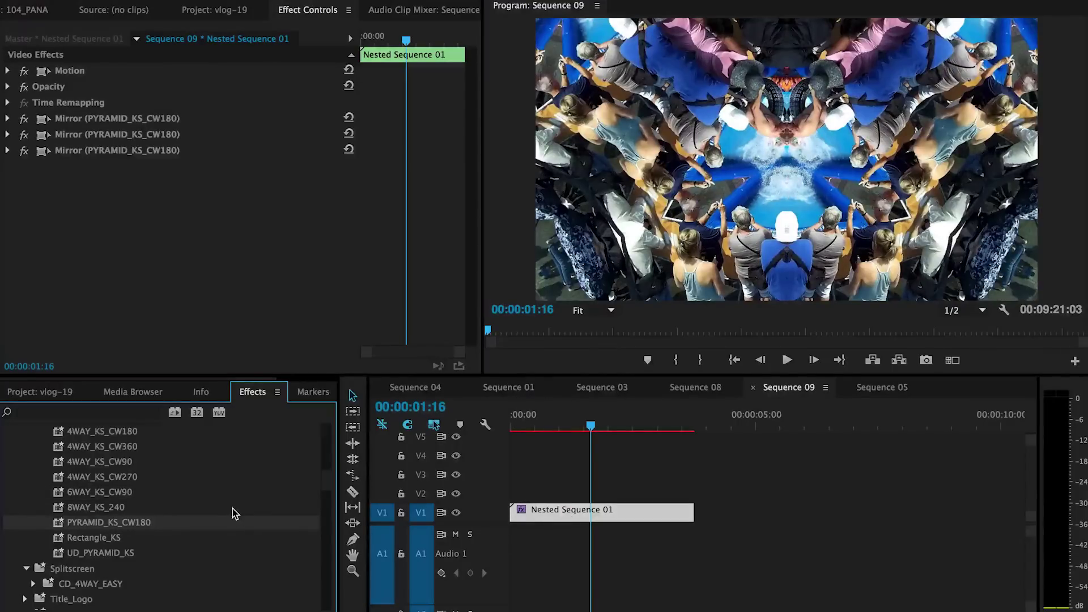
{"action": "key", "text": "ctrl+z"}
{"action": "left_click_drag", "start_coordinate": [108, 552], "coordinate": [541, 510]}
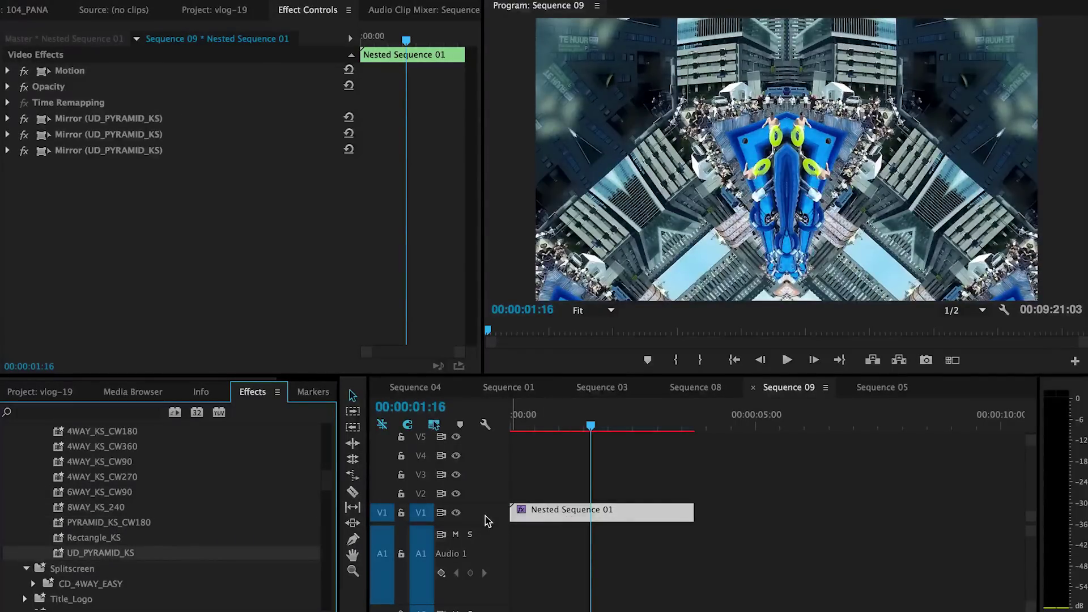
{"action": "key", "text": "ctrl+z"}
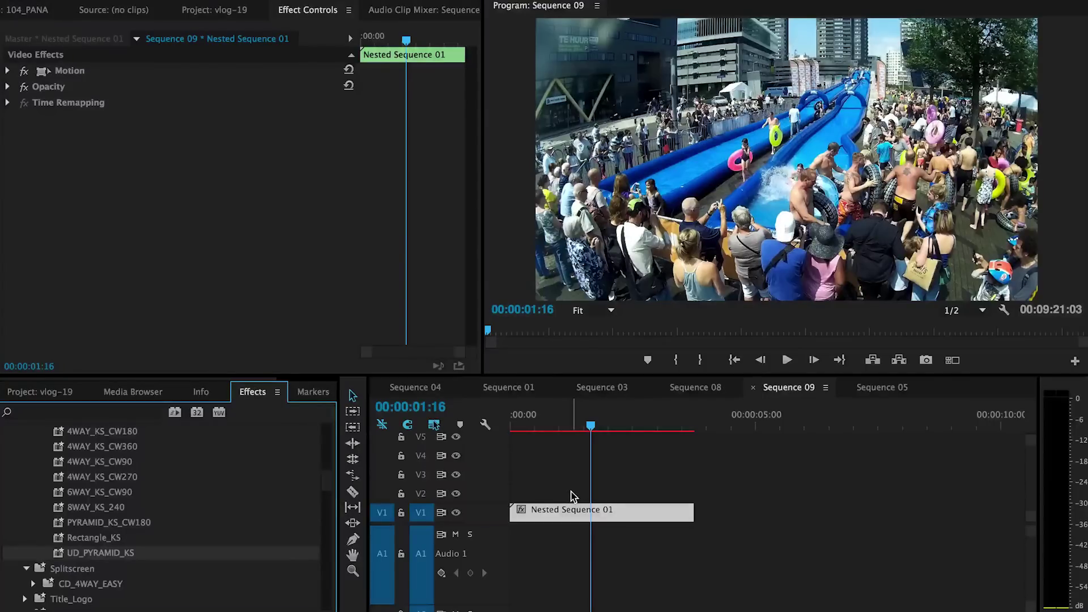
{"action": "scroll", "coordinate": [277, 520], "scroll_direction": "up", "scroll_amount": 5}
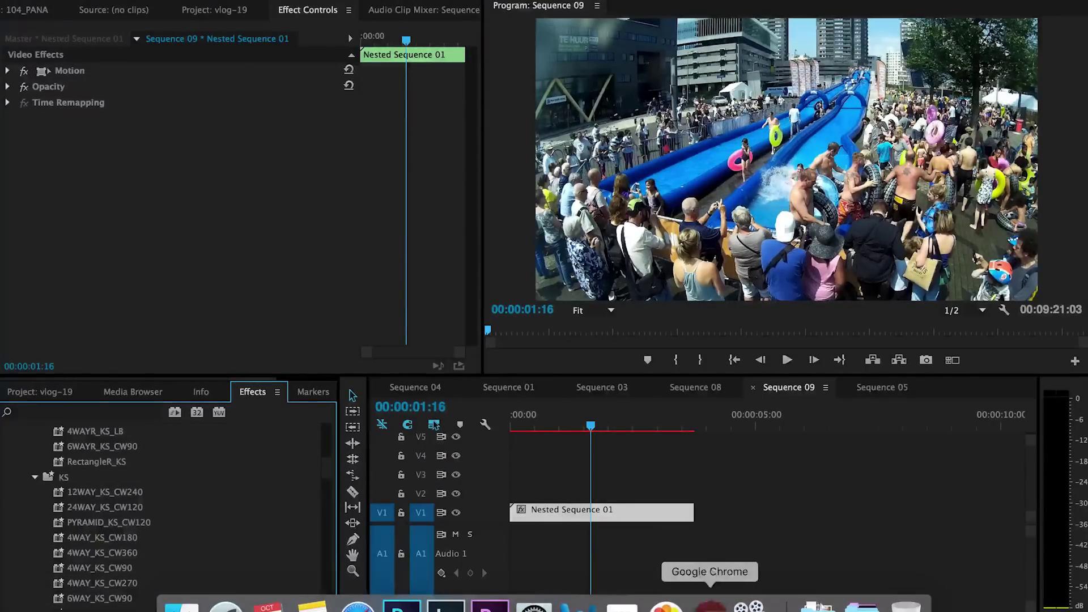
Switch to Chrome and scroll the Kaleidoscope Preset page toward its download section.
{"action": "left_click", "coordinate": [710, 605]}
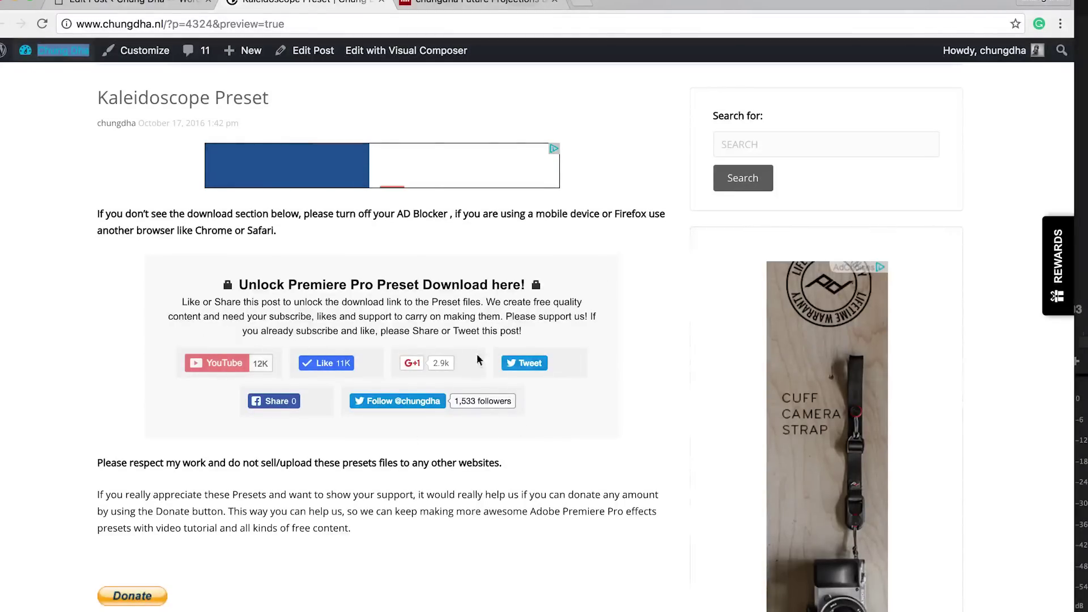
{"action": "scroll", "coordinate": [365, 335], "scroll_direction": "down", "scroll_amount": 1}
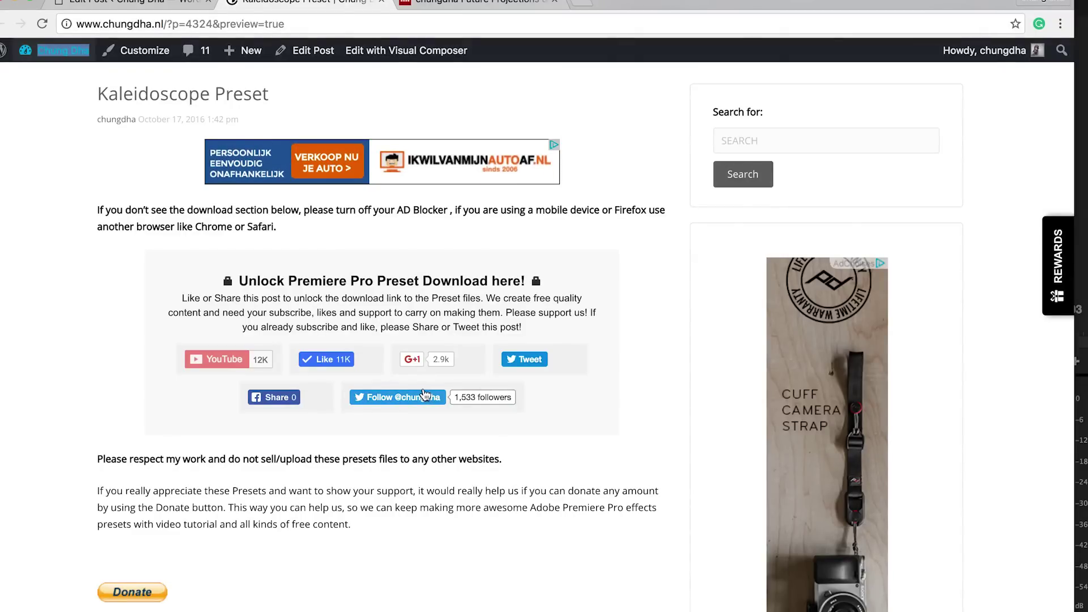
{"action": "mouse_move", "coordinate": [534, 605]}
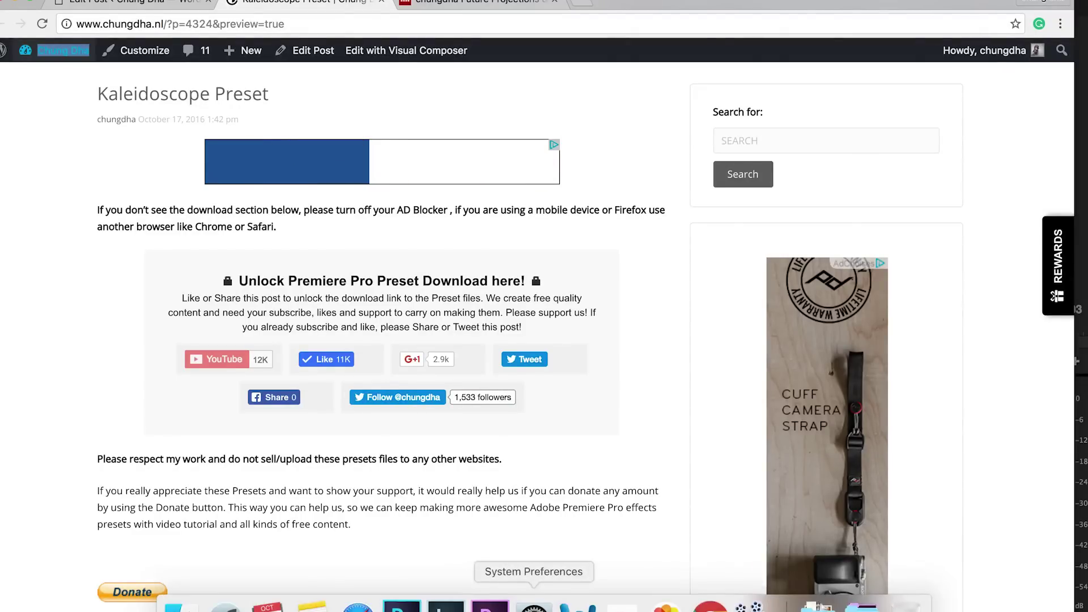
Return to Premiere Pro and dismiss the Presets folder's context menu without importing.
{"action": "left_click", "coordinate": [490, 605]}
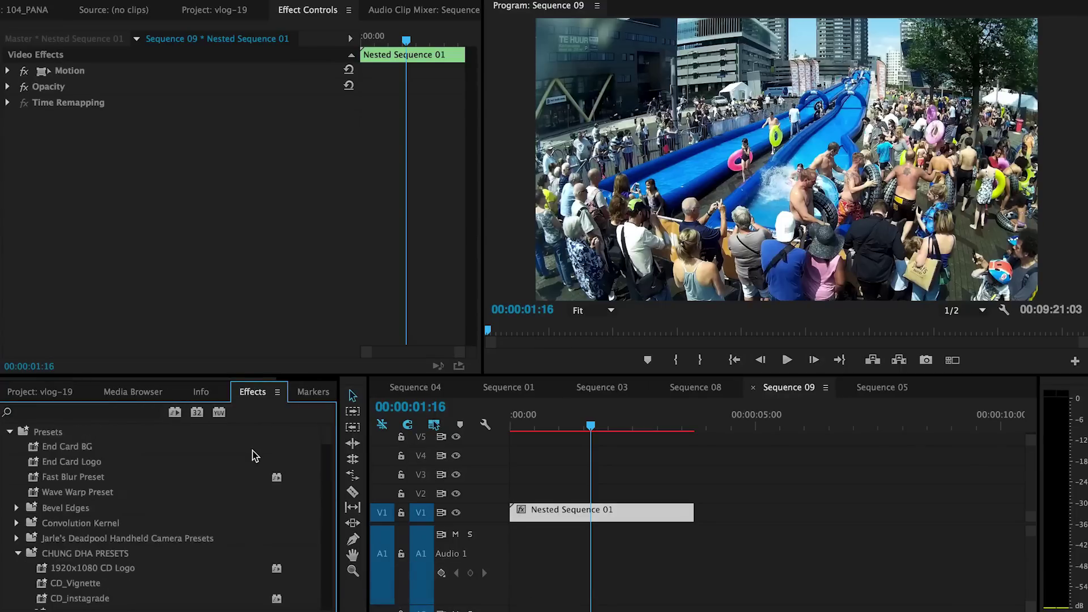
{"action": "right_click", "coordinate": [52, 437]}
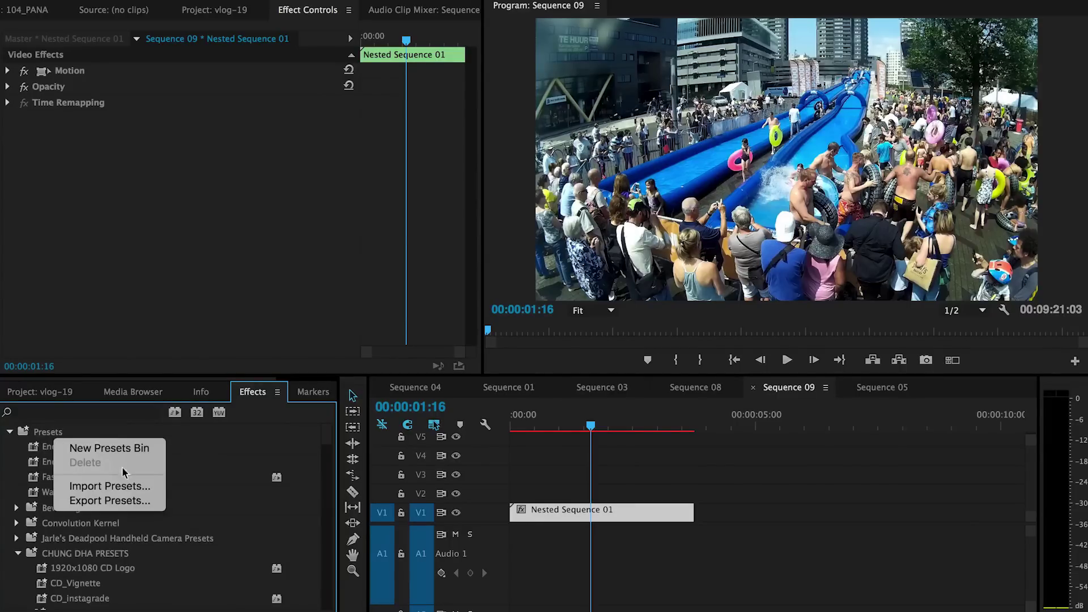
{"action": "left_click", "coordinate": [230, 448]}
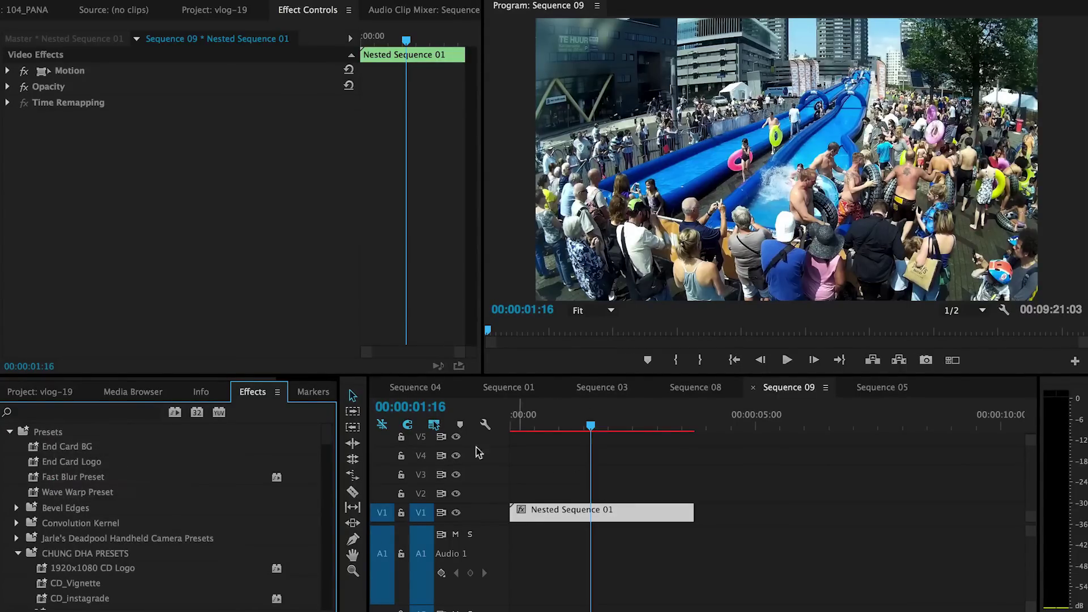
{"action": "scroll", "coordinate": [178, 490], "scroll_direction": "down", "scroll_amount": 5}
{"action": "scroll", "coordinate": [176, 490], "scroll_direction": "up", "scroll_amount": 1}
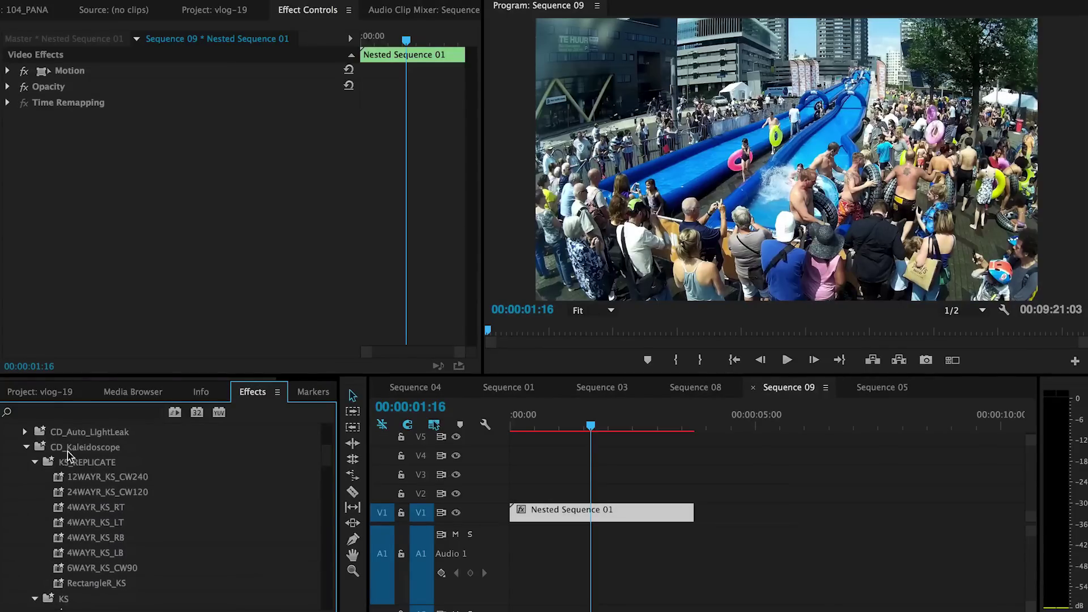
Expand the CD_Kaleidoscope KS_REPLICATE and KS preset folders and browse their presets.
{"action": "left_click", "coordinate": [35, 462]}
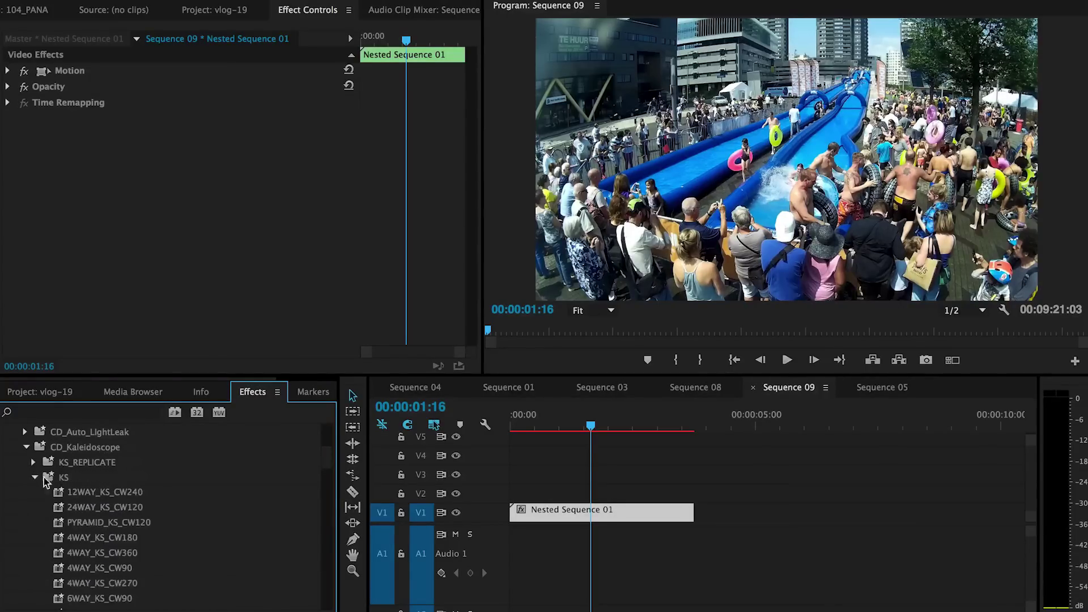
{"action": "left_click", "coordinate": [34, 462]}
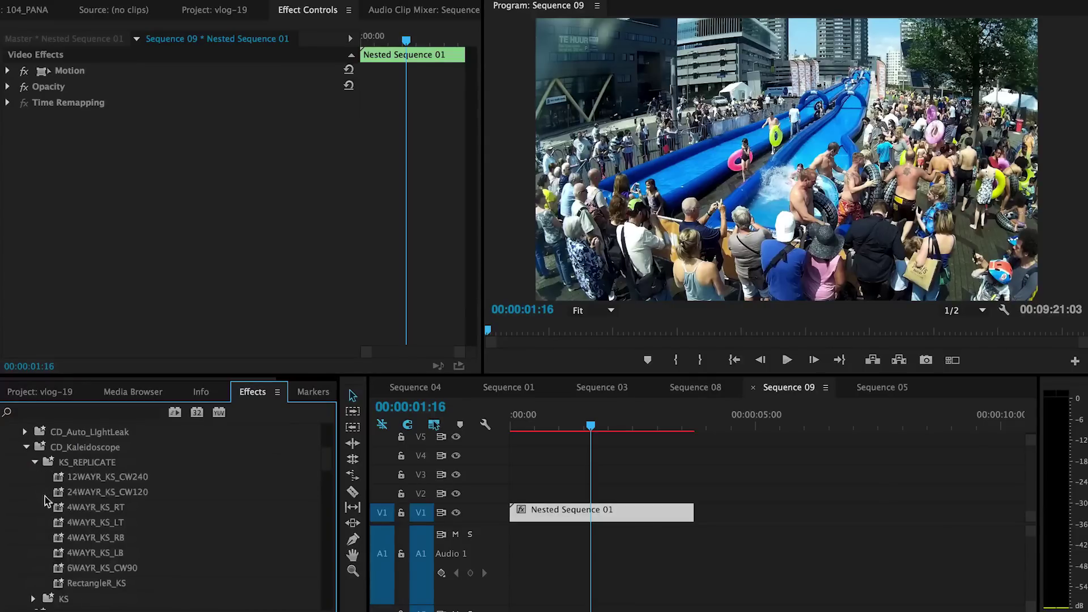
{"action": "left_click", "coordinate": [34, 600]}
{"action": "scroll", "coordinate": [107, 570], "scroll_direction": "down", "scroll_amount": 2}
{"action": "scroll", "coordinate": [109, 564], "scroll_direction": "down", "scroll_amount": 5}
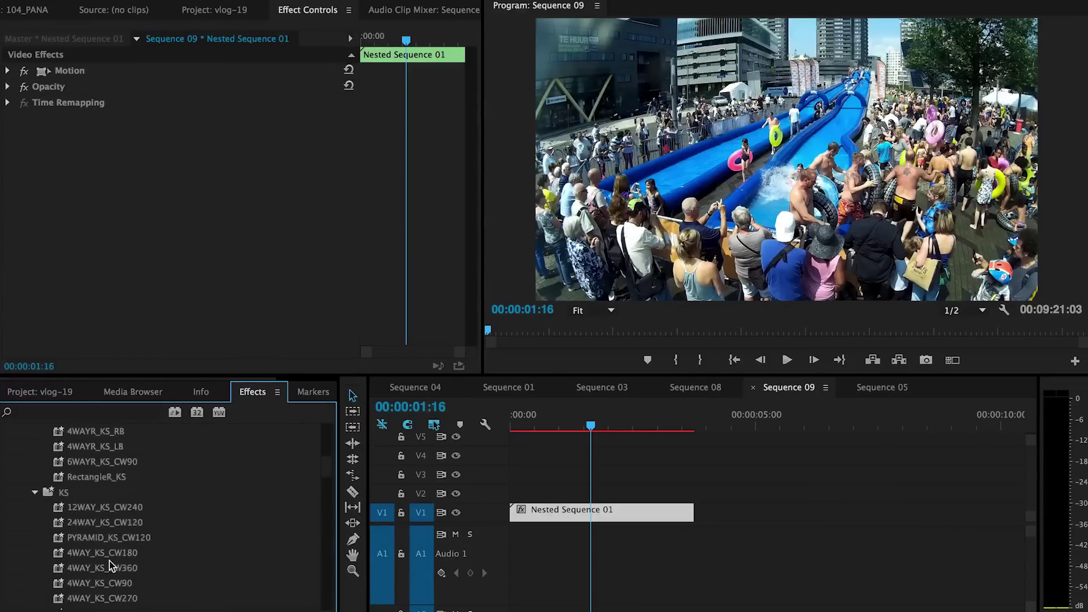
{"action": "scroll", "coordinate": [116, 527], "scroll_direction": "up", "scroll_amount": 7}
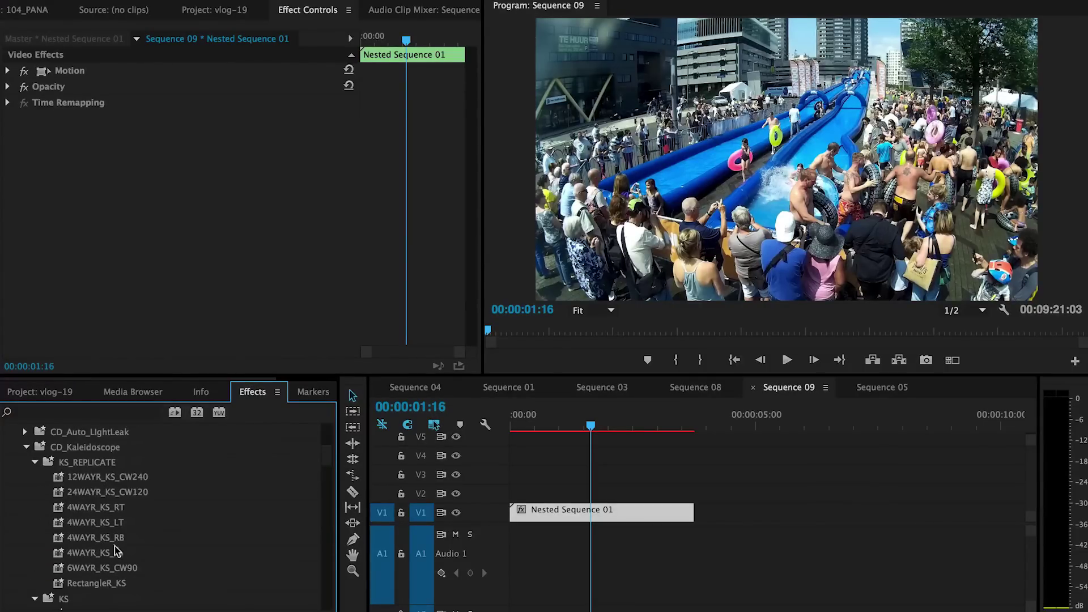
{"action": "scroll", "coordinate": [154, 562], "scroll_direction": "down", "scroll_amount": 4}
{"action": "scroll", "coordinate": [154, 562], "scroll_direction": "down", "scroll_amount": 7}
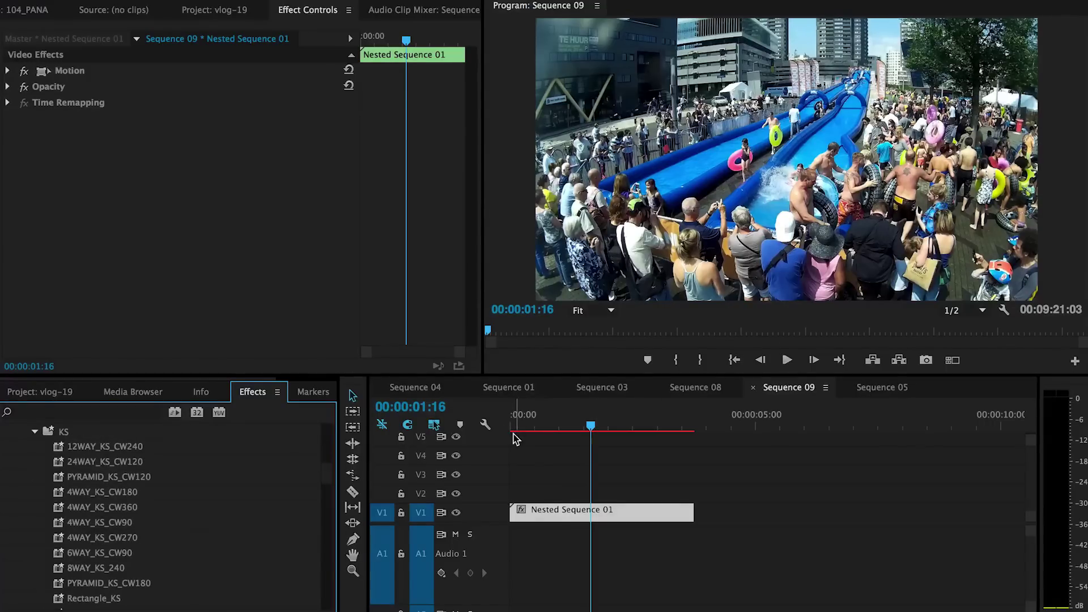
{"action": "scroll", "coordinate": [134, 518], "scroll_direction": "up", "scroll_amount": 9}
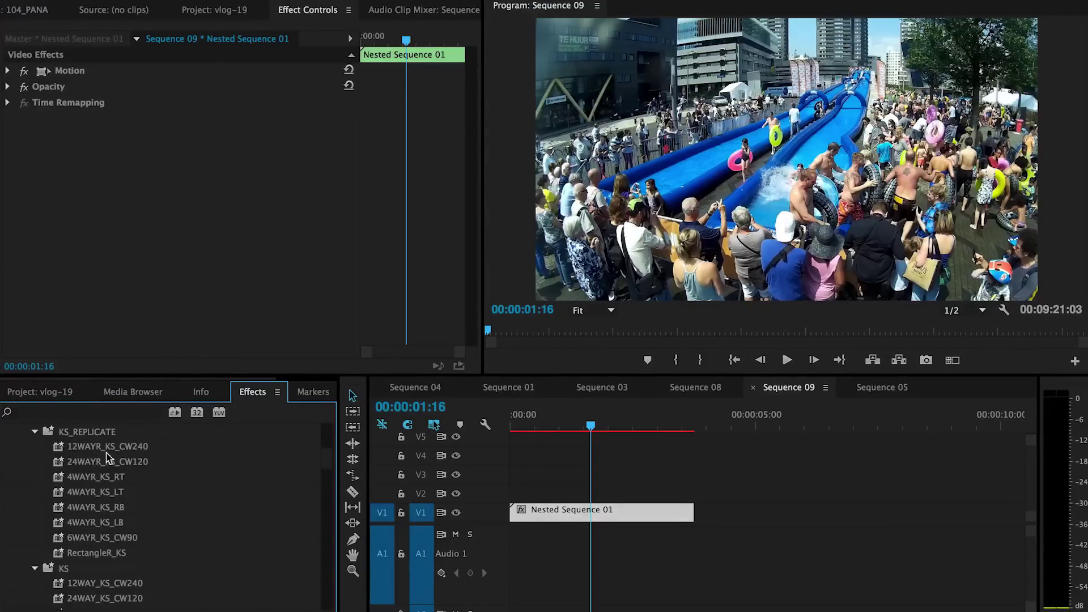
{"action": "scroll", "coordinate": [125, 568], "scroll_direction": "down", "scroll_amount": 3}
{"action": "scroll", "coordinate": [141, 565], "scroll_direction": "down", "scroll_amount": 5}
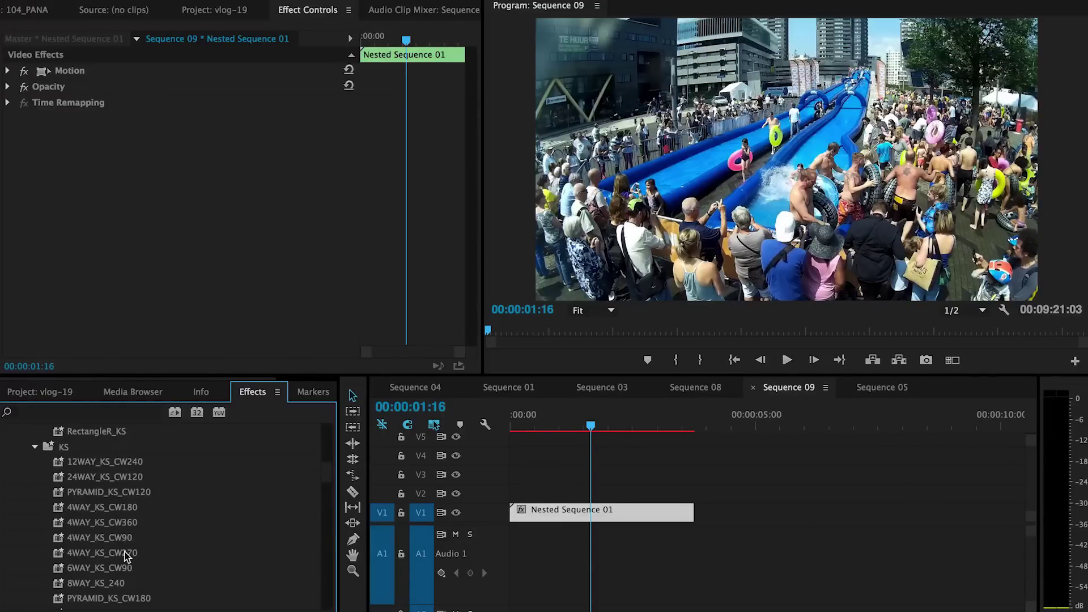
{"action": "scroll", "coordinate": [127, 556], "scroll_direction": "down", "scroll_amount": 2}
{"action": "left_click_drag", "start_coordinate": [94, 583], "coordinate": [541, 512]}
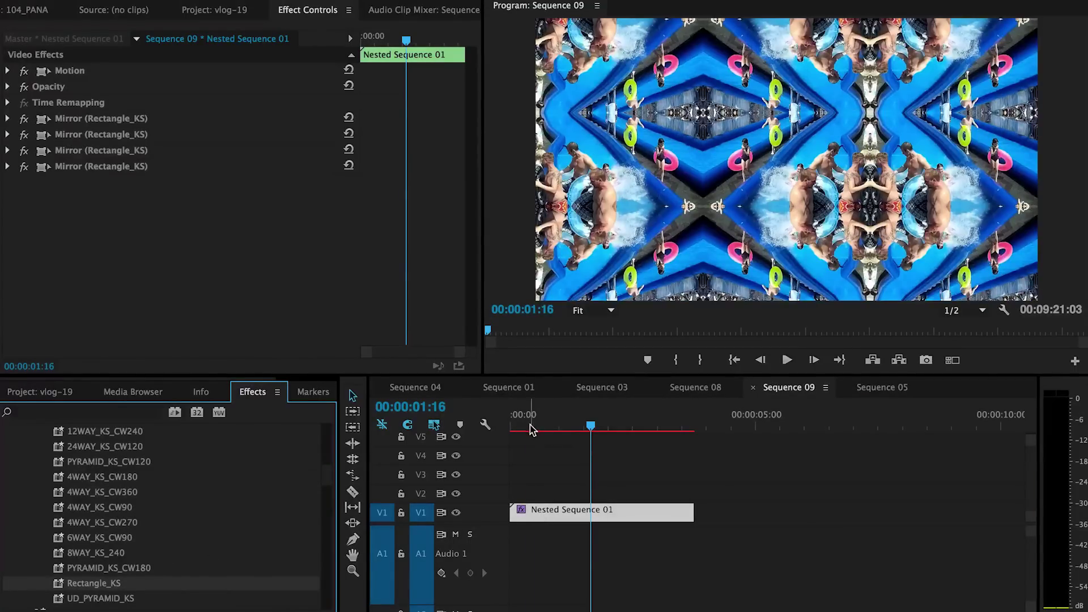
{"action": "left_click_drag", "start_coordinate": [530, 424], "coordinate": [649, 428]}
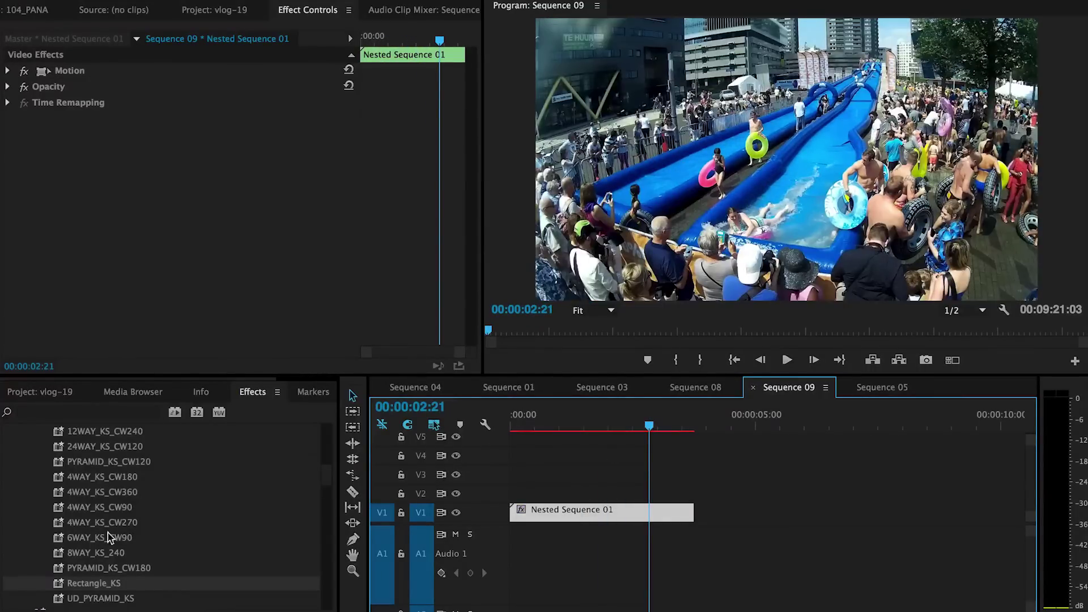
{"action": "scroll", "coordinate": [112, 494], "scroll_direction": "up", "scroll_amount": 2}
{"action": "scroll", "coordinate": [112, 494], "scroll_direction": "up", "scroll_amount": 1}
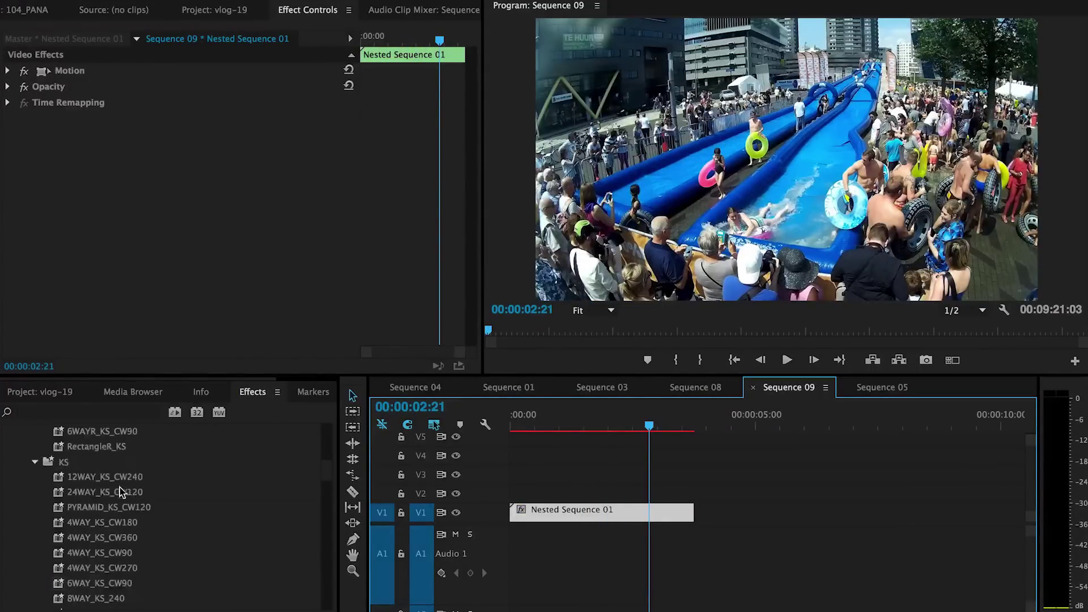
{"action": "mouse_move", "coordinate": [119, 477]}
{"action": "left_mouse_down"}
{"action": "mouse_move", "coordinate": [547, 498]}
{"action": "mouse_move", "coordinate": [548, 510]}
{"action": "left_mouse_up"}
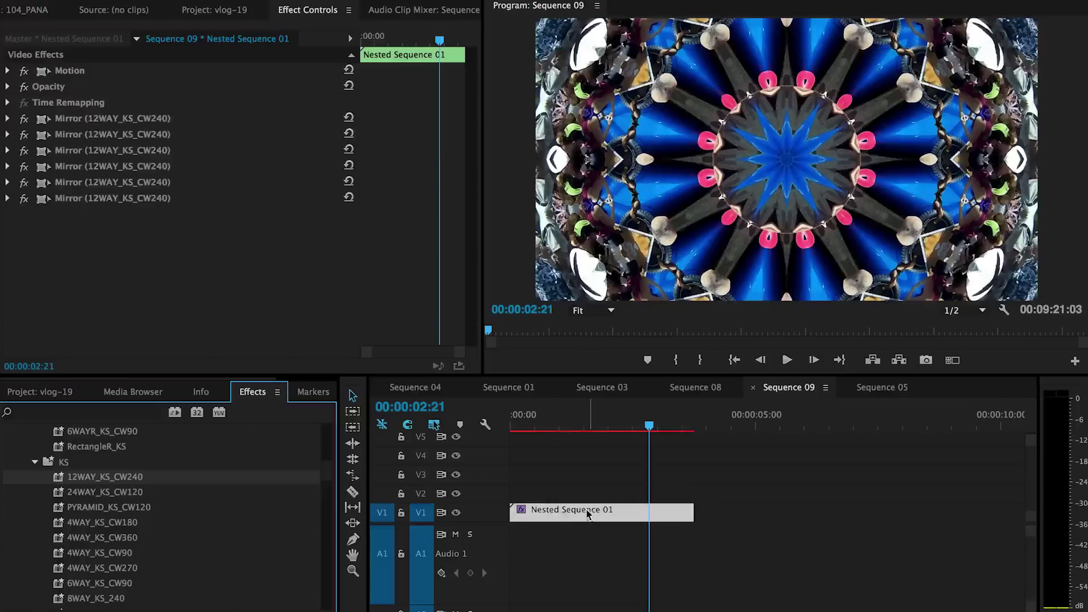
{"action": "left_click", "coordinate": [546, 425]}
{"action": "left_click_drag", "start_coordinate": [547, 424], "coordinate": [644, 428]}
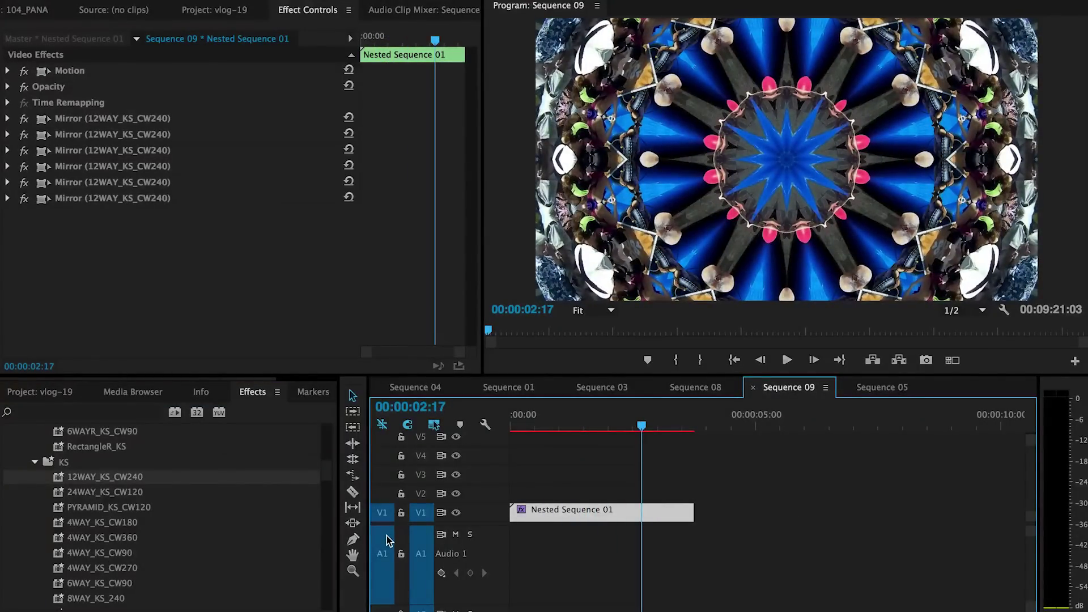
{"action": "key", "text": "Delete"}
{"action": "left_click_drag", "start_coordinate": [134, 567], "coordinate": [512, 509]}
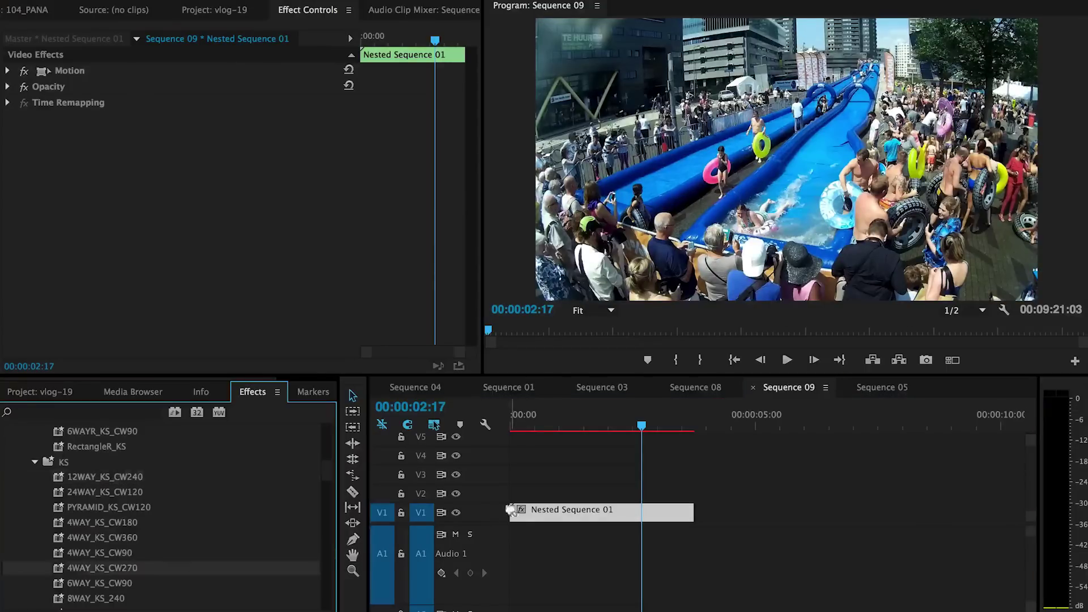
{"action": "left_click_drag", "start_coordinate": [520, 426], "coordinate": [664, 431]}
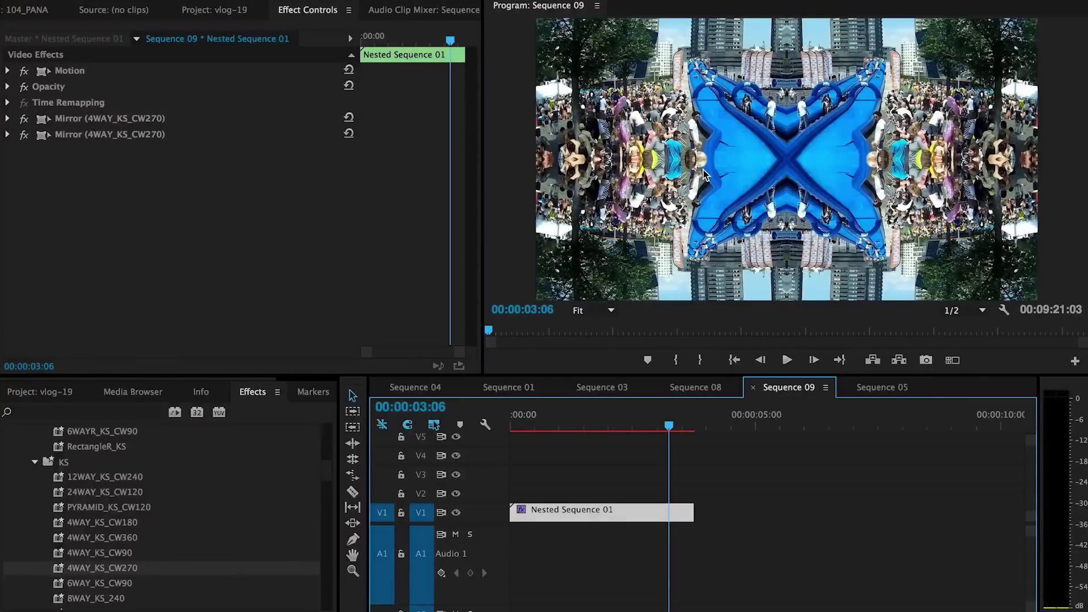
{"action": "key", "text": "ctrl+z"}
{"action": "key", "text": "ctrl+z"}
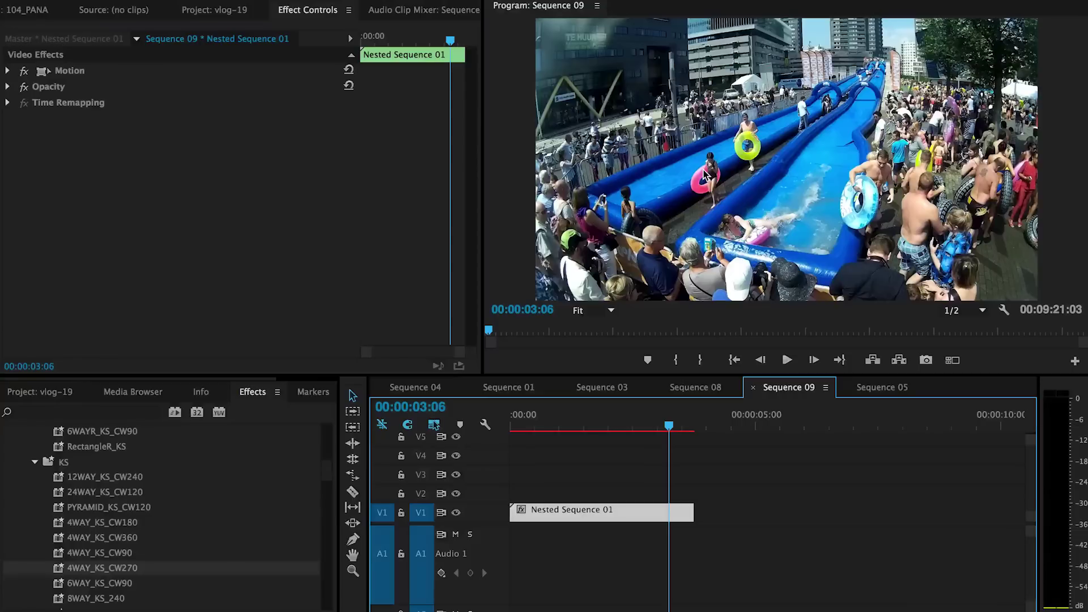